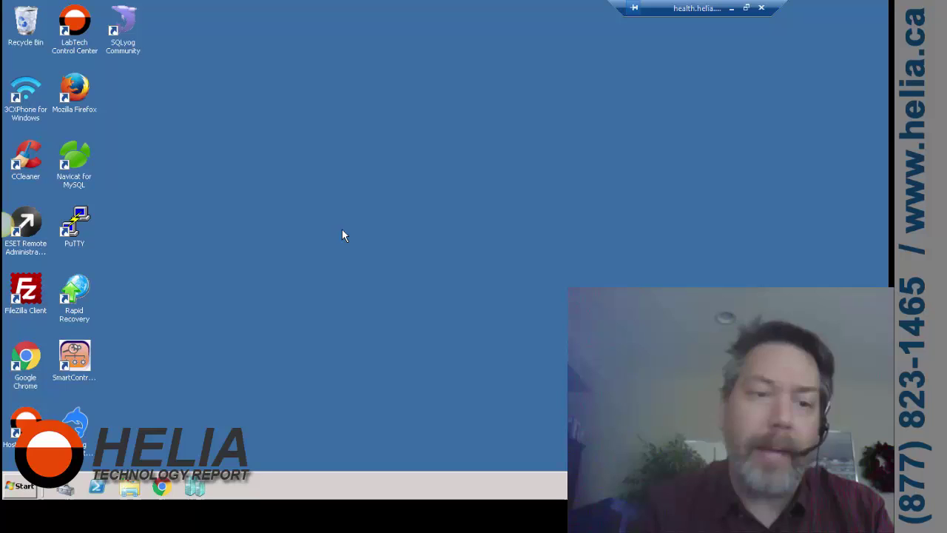
Step: Launch Edit group policy from a Start search for 'group' and maximize the editor
{"action": "left_click", "coordinate": [24, 487]}
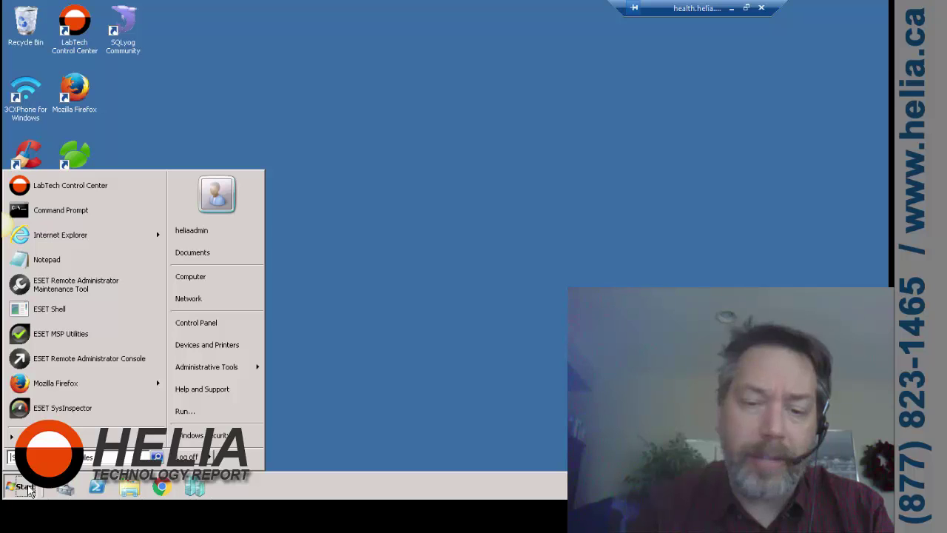
{"action": "type", "text": "group"}
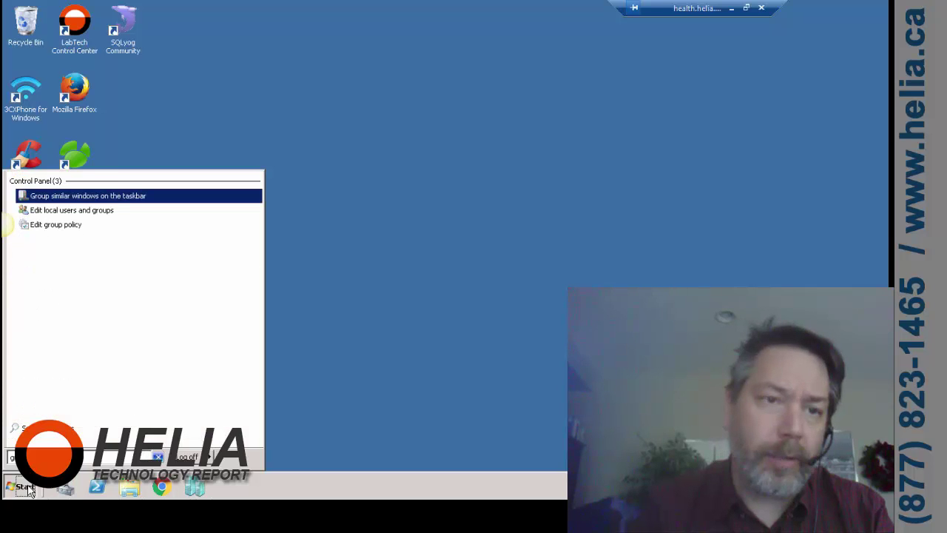
{"action": "key", "text": "Down"}
{"action": "key", "text": "Down"}
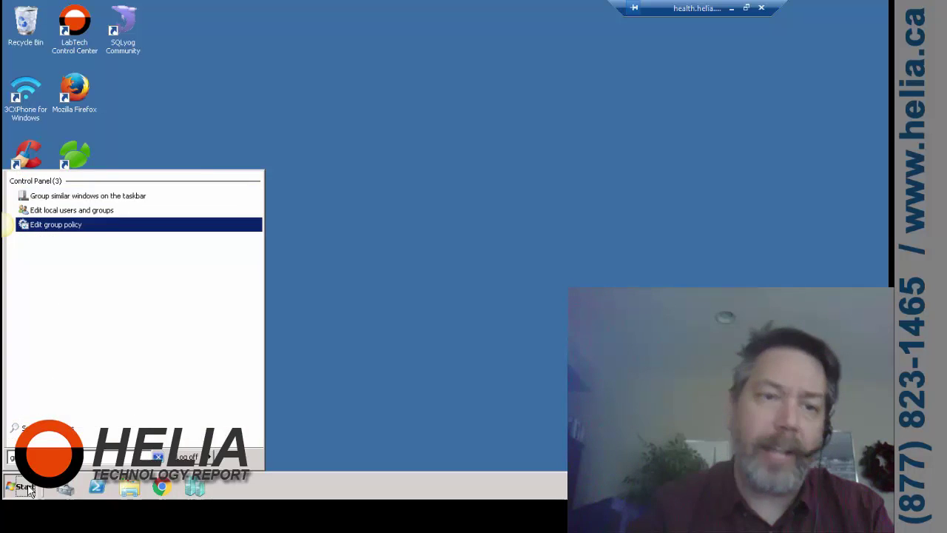
{"action": "key", "text": "Return"}
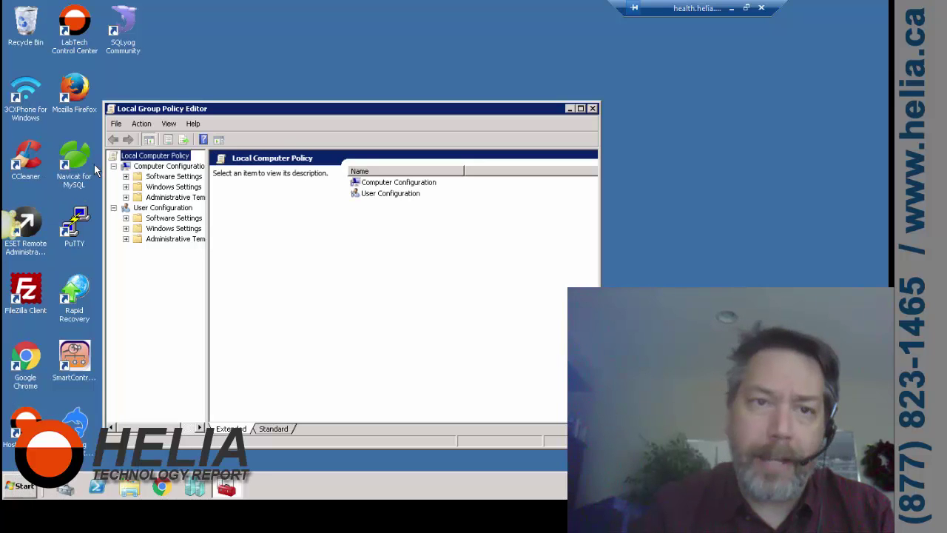
{"action": "double_click", "coordinate": [155, 109]}
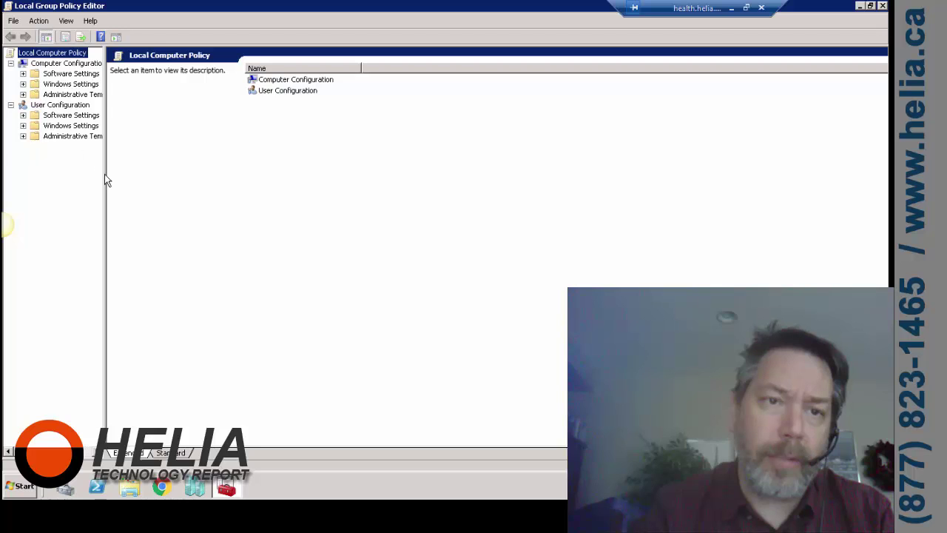
Step: Expand User Configuration > Administrative Templates down to Remote Desktop Session Host's Session Time Limits
{"action": "left_click_drag", "start_coordinate": [105, 178], "coordinate": [156, 184]}
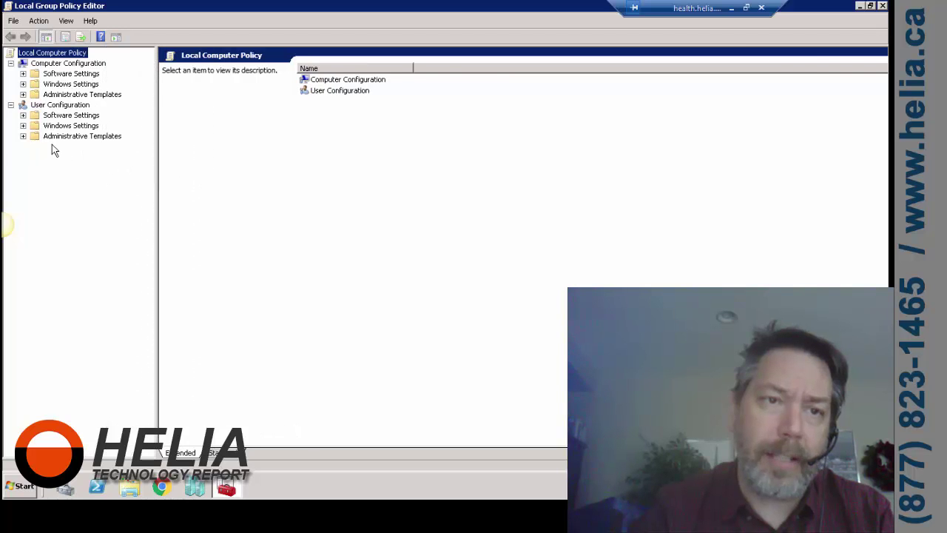
{"action": "left_click", "coordinate": [23, 136]}
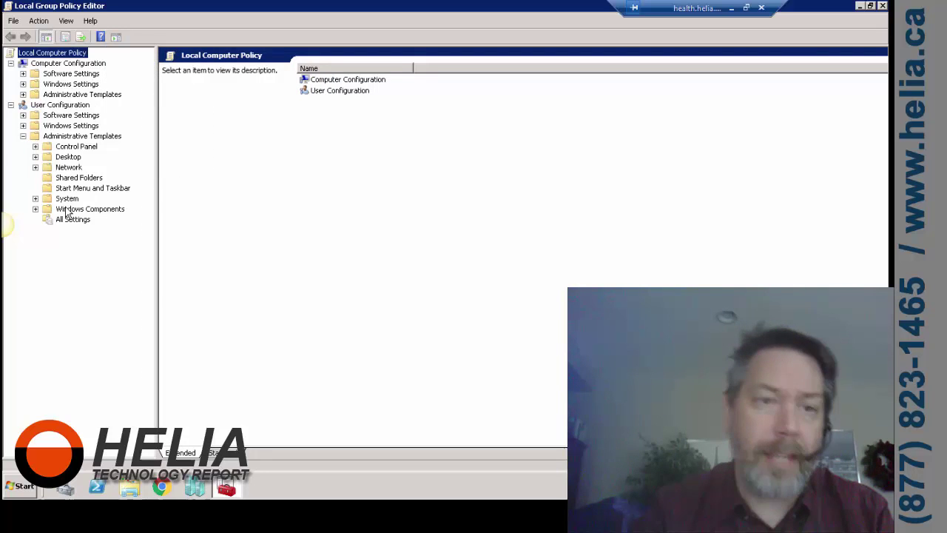
{"action": "left_click", "coordinate": [35, 209]}
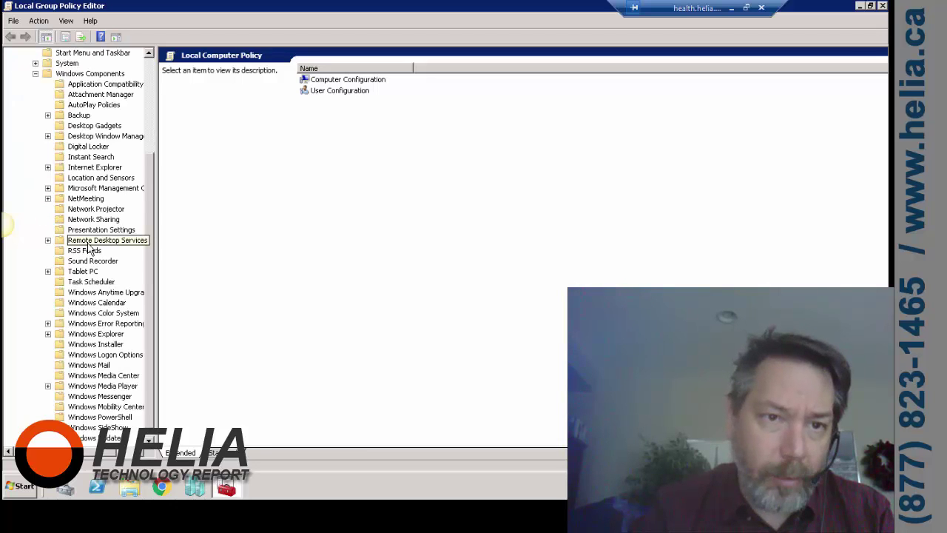
{"action": "left_click", "coordinate": [48, 240]}
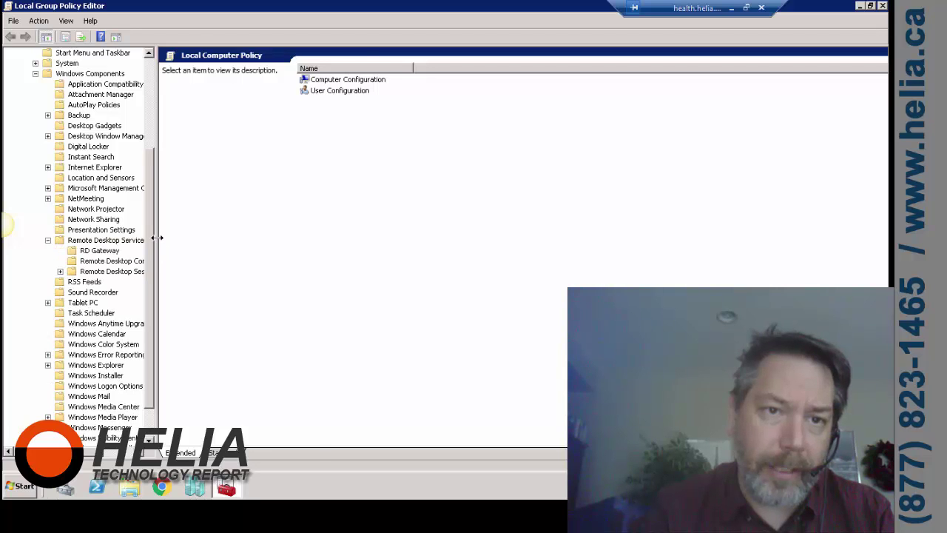
{"action": "left_click_drag", "start_coordinate": [157, 237], "coordinate": [230, 248]}
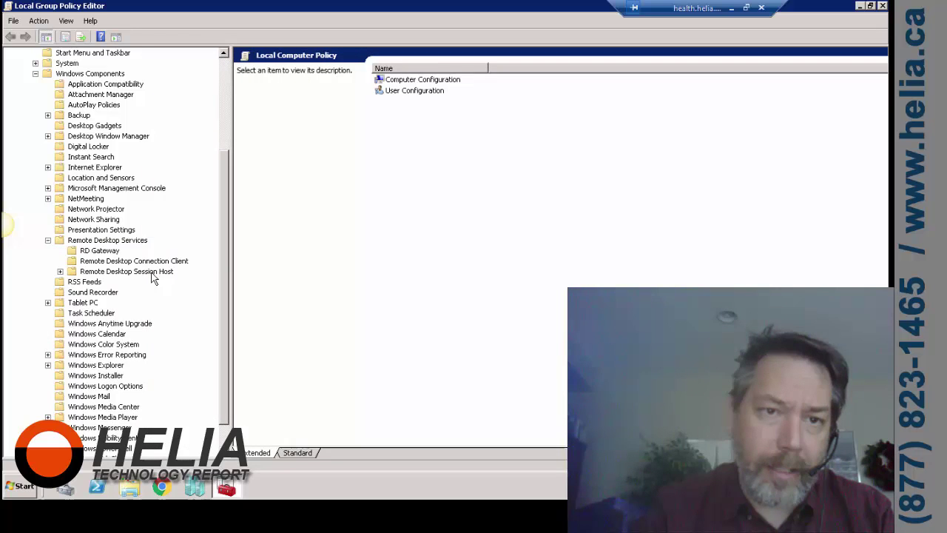
{"action": "left_click", "coordinate": [61, 272]}
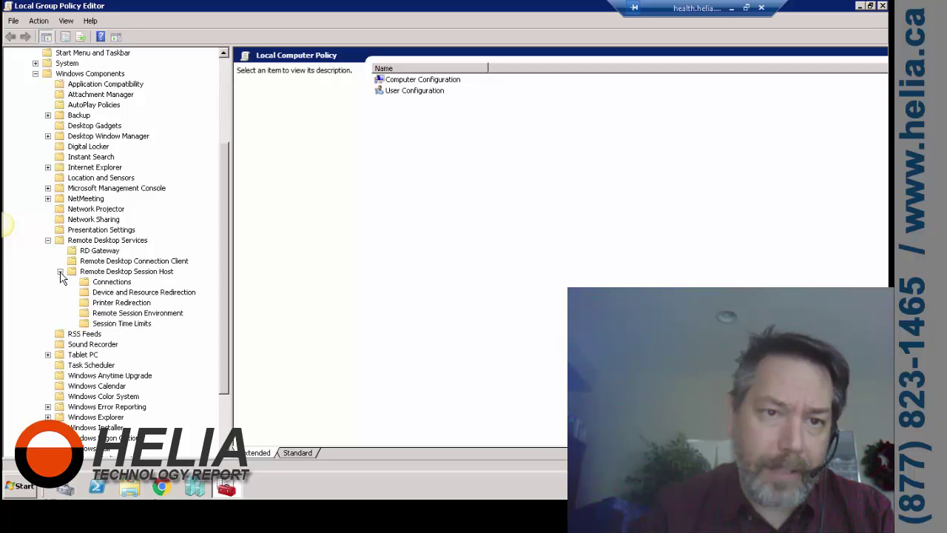
{"action": "left_click", "coordinate": [112, 327]}
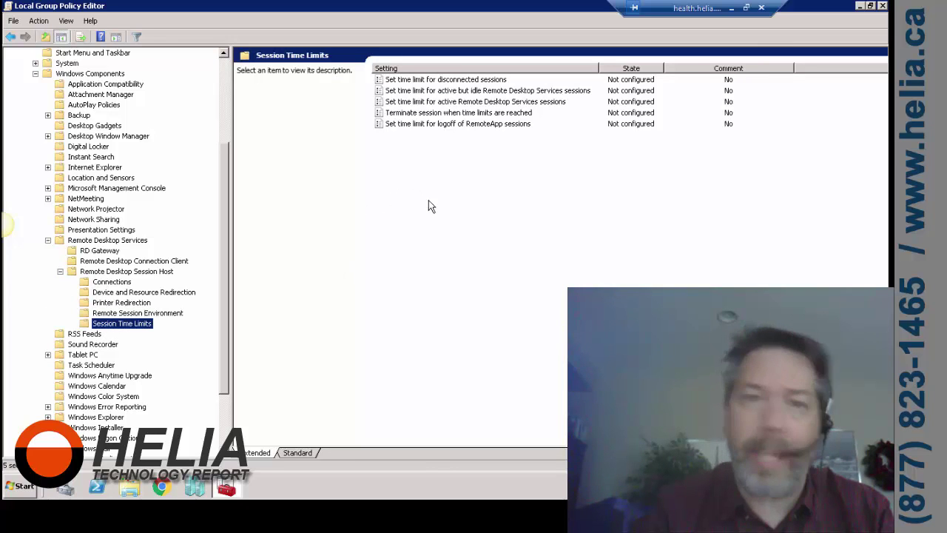
Step: Enable the disconnected-session time limit, ending disconnected sessions after 2 hours
{"action": "double_click", "coordinate": [456, 80]}
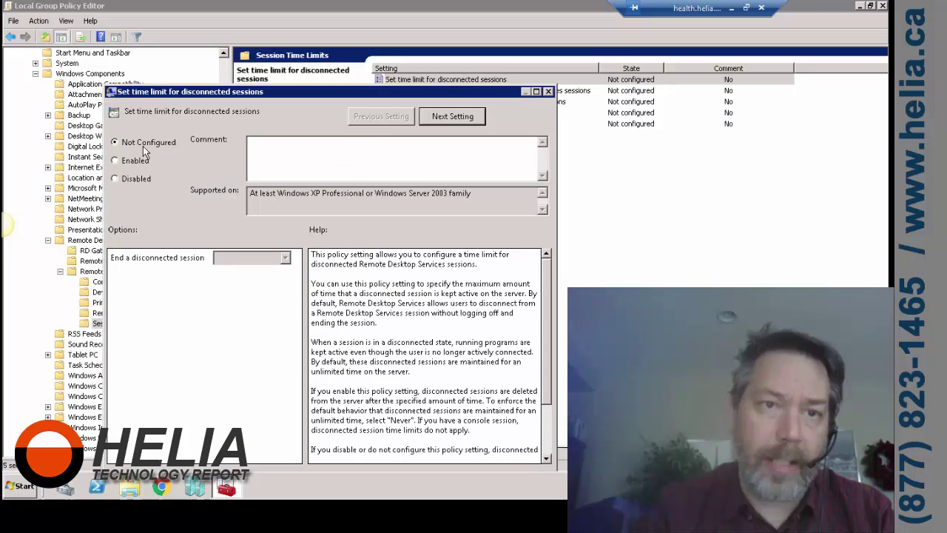
{"action": "left_click", "coordinate": [126, 161]}
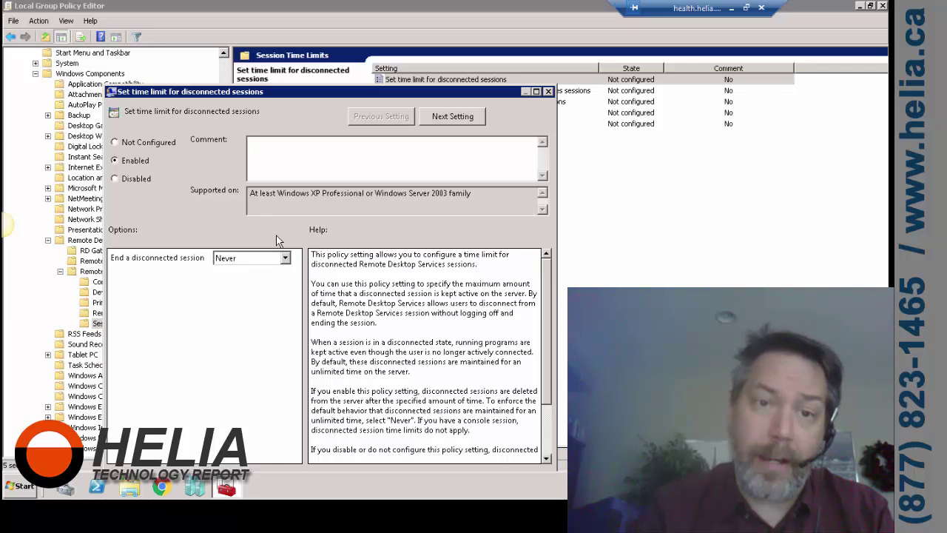
{"action": "left_click", "coordinate": [285, 257]}
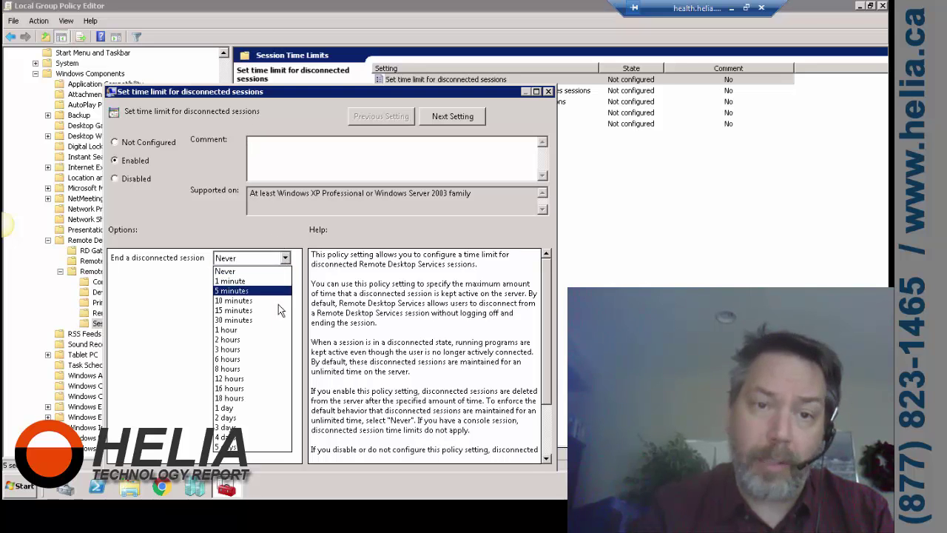
{"action": "left_click", "coordinate": [264, 341]}
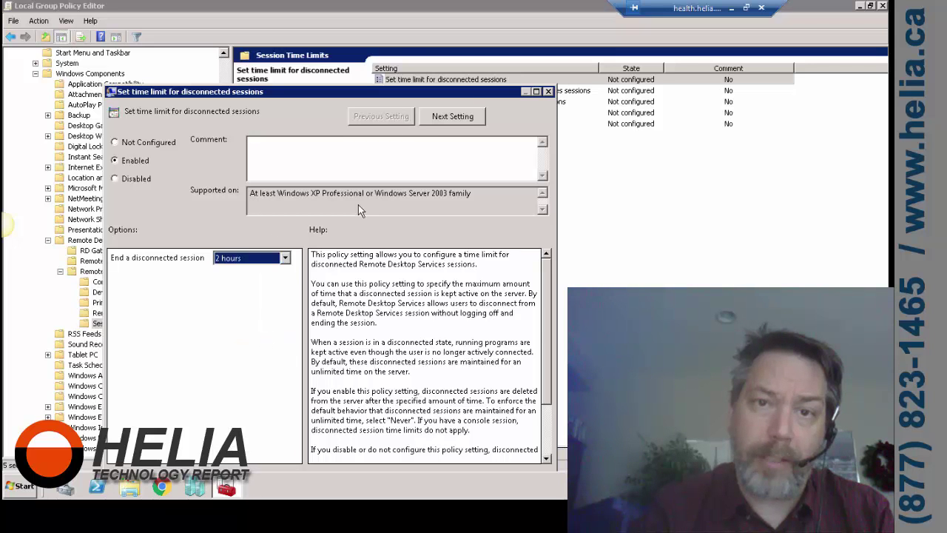
{"action": "left_click", "coordinate": [462, 116]}
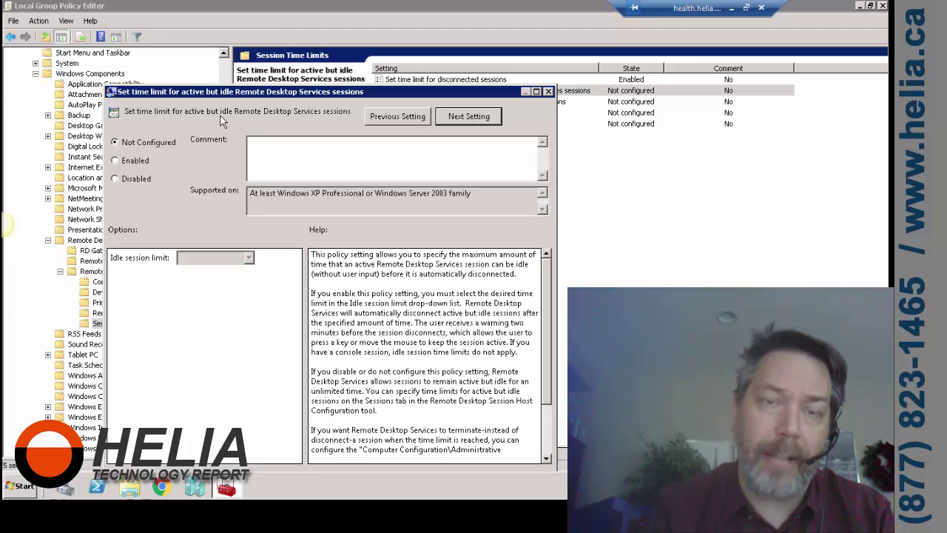
Step: Enable the active-but-idle session time limit with an idle limit of 2 hours
{"action": "left_click", "coordinate": [123, 159]}
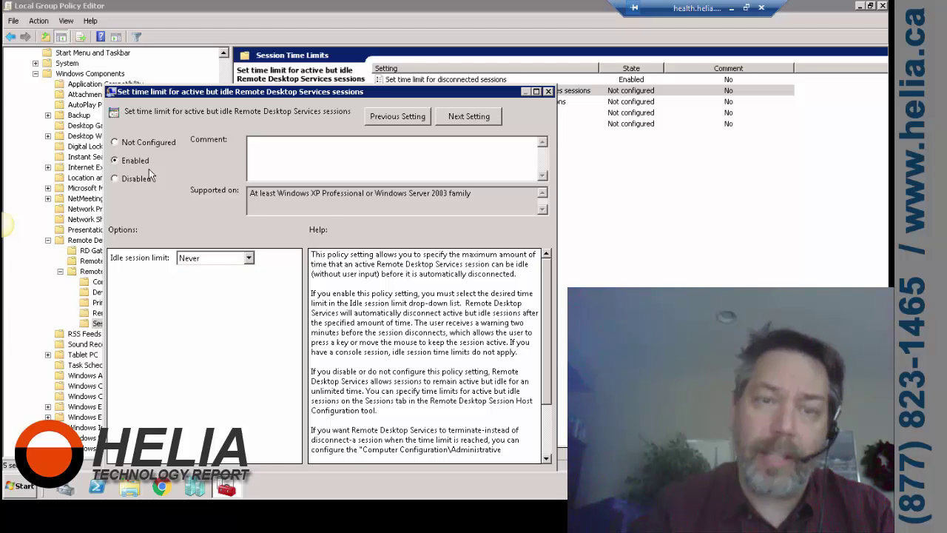
{"action": "left_click", "coordinate": [296, 160]}
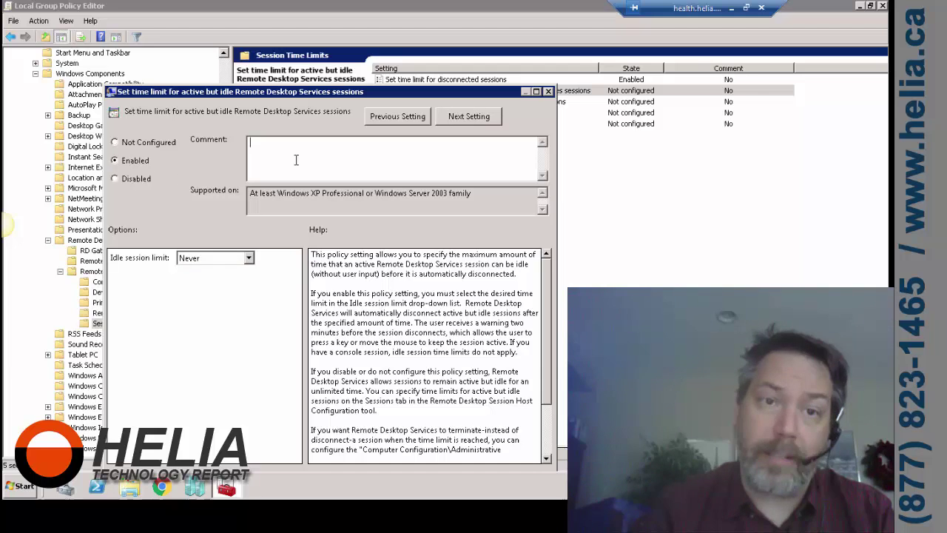
{"action": "left_click", "coordinate": [249, 259]}
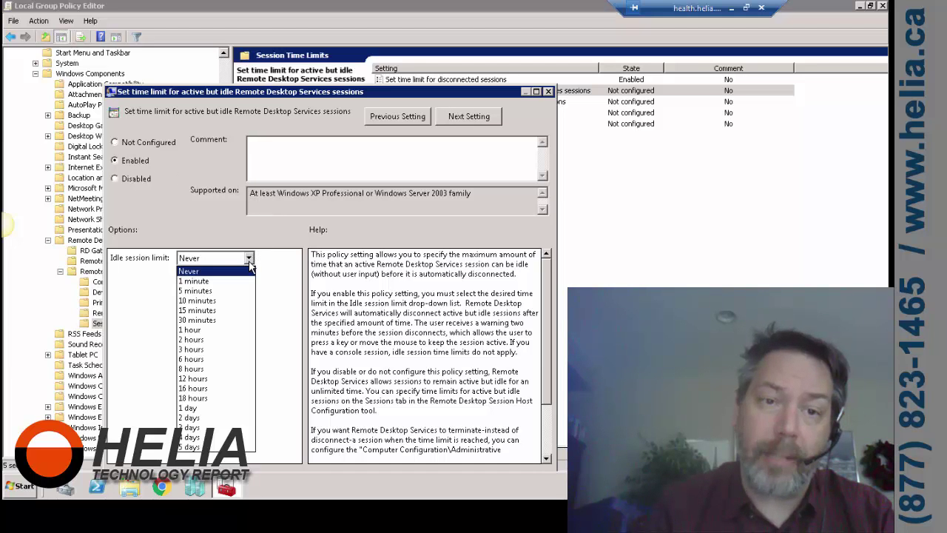
{"action": "left_click", "coordinate": [210, 340]}
{"action": "left_click", "coordinate": [472, 120]}
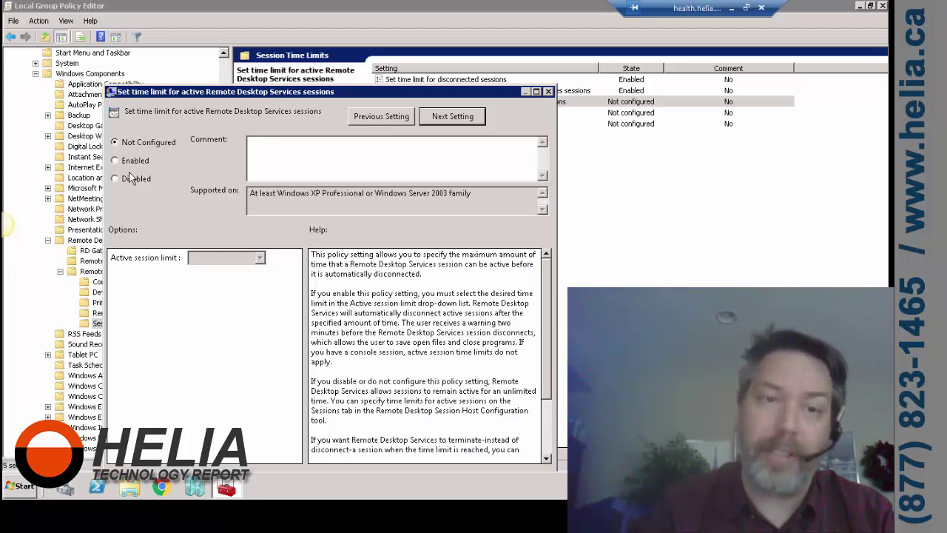
Step: Enable the active-session time limit policy with an active session limit of 1 day
{"action": "left_click", "coordinate": [131, 161]}
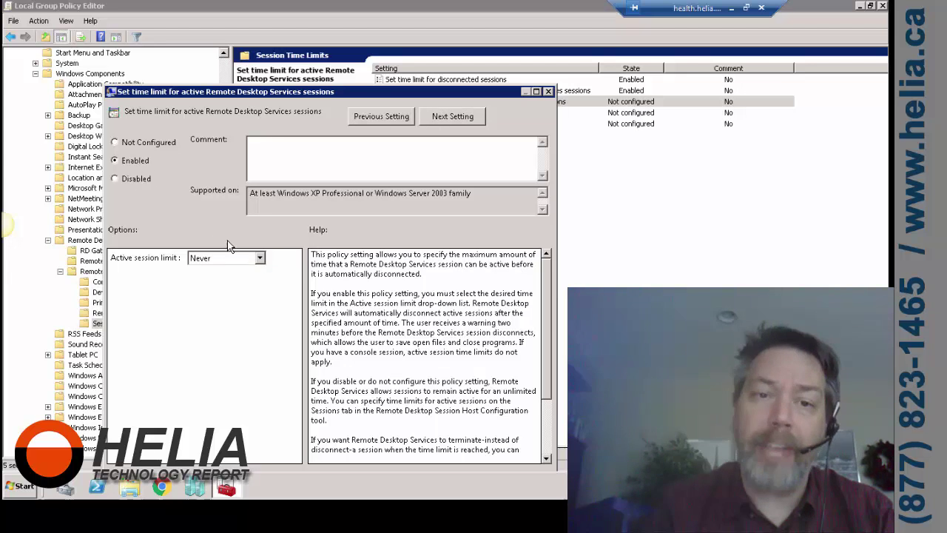
{"action": "left_click", "coordinate": [259, 259]}
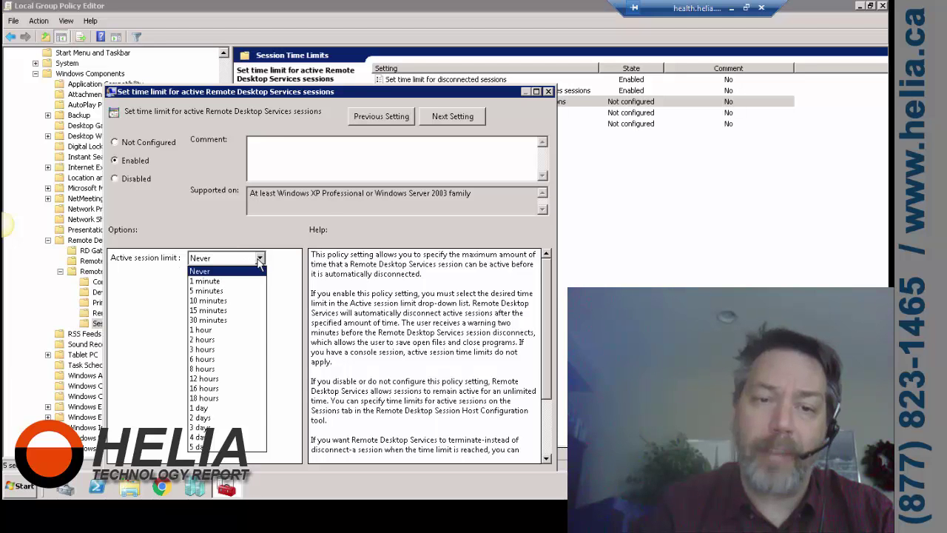
{"action": "left_click", "coordinate": [211, 409]}
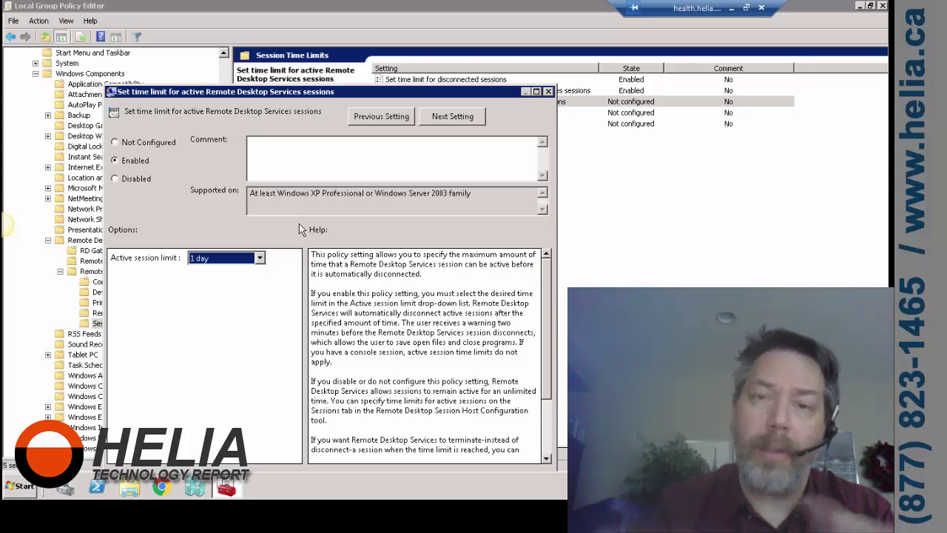
Step: Enable the policy to terminate sessions when time limits are reached
{"action": "left_click", "coordinate": [453, 116]}
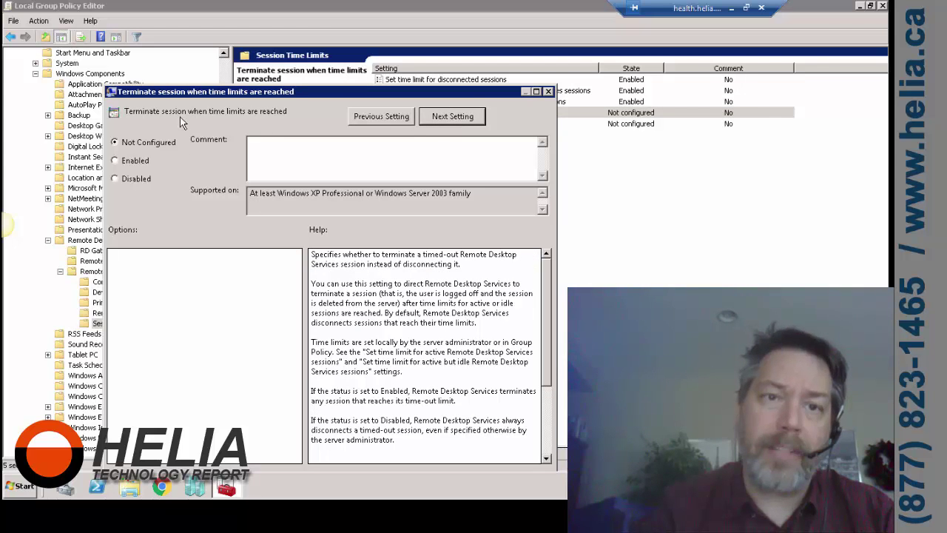
{"action": "left_click", "coordinate": [121, 162]}
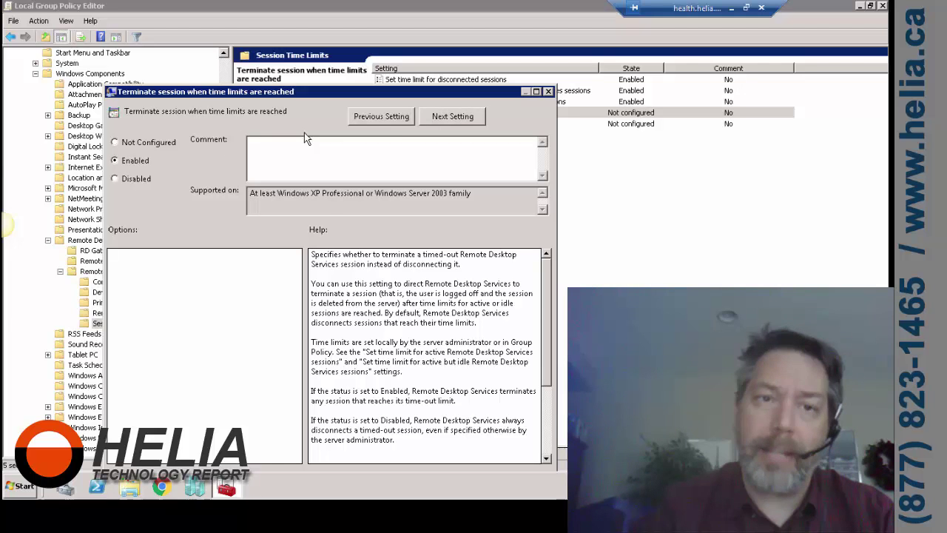
{"action": "left_click", "coordinate": [455, 116]}
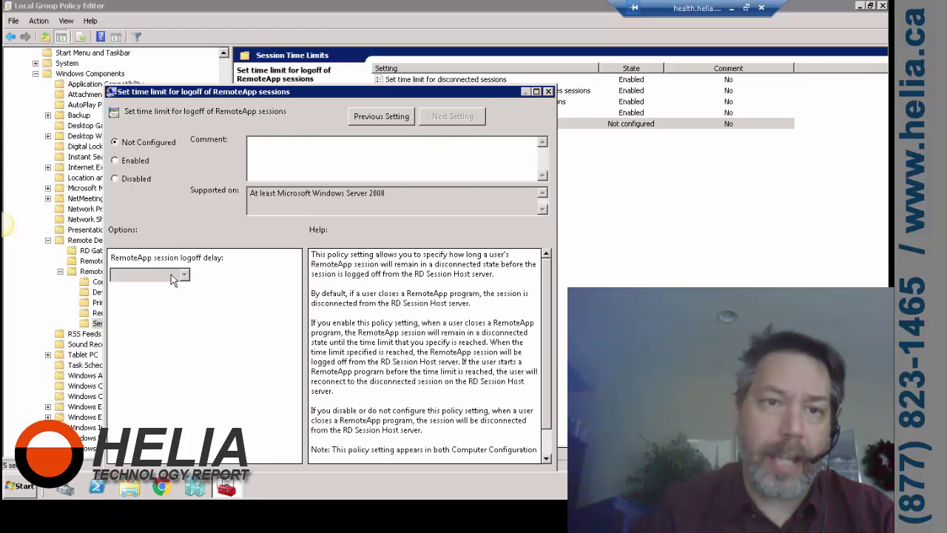
Step: Enable the RemoteApp session logoff time limit at 1 minute and apply it
{"action": "left_click", "coordinate": [135, 161]}
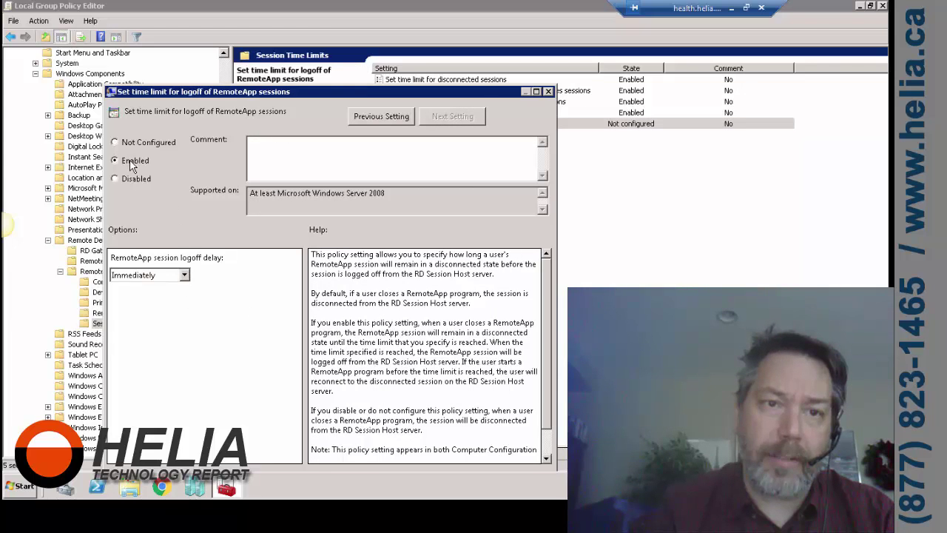
{"action": "left_click", "coordinate": [185, 275]}
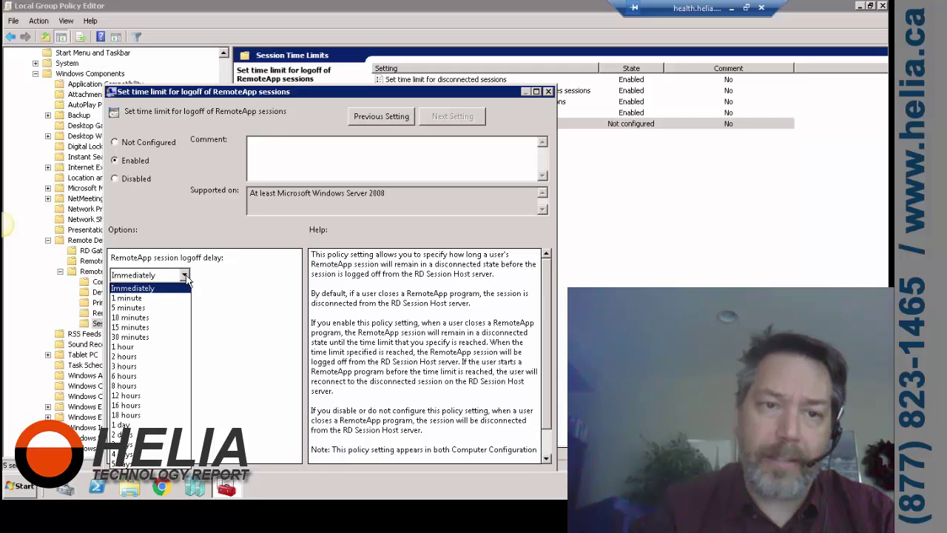
{"action": "left_click", "coordinate": [147, 299]}
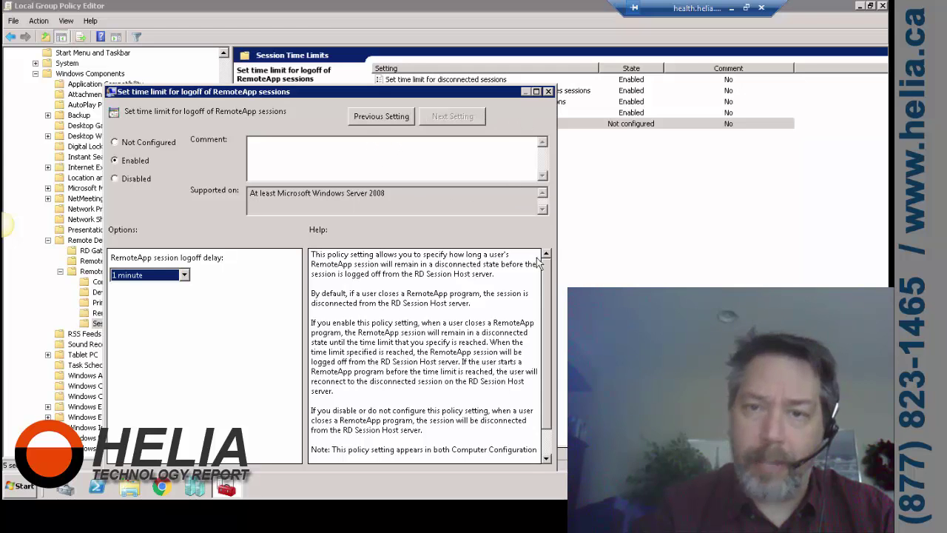
{"action": "left_click_drag", "start_coordinate": [495, 94], "coordinate": [500, 43]}
{"action": "left_click", "coordinate": [546, 431]}
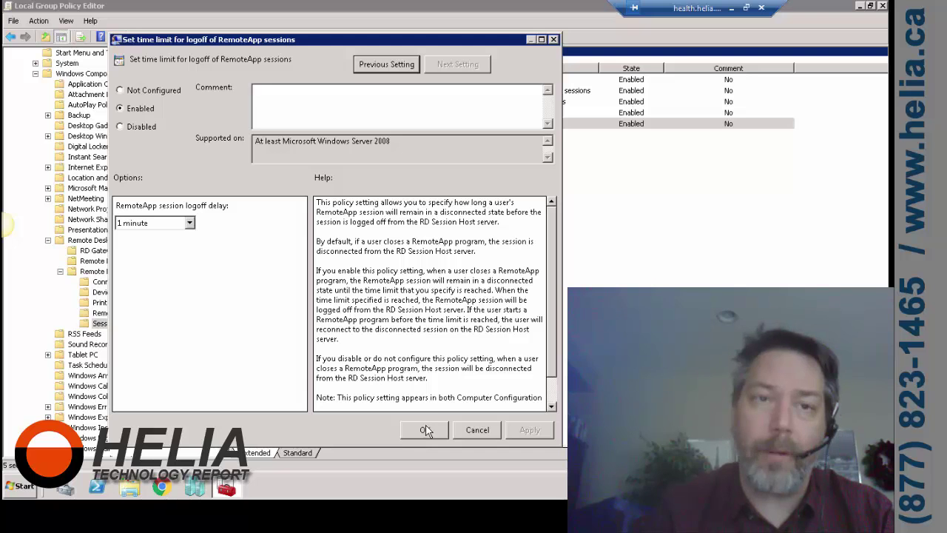
{"action": "left_click", "coordinate": [427, 432]}
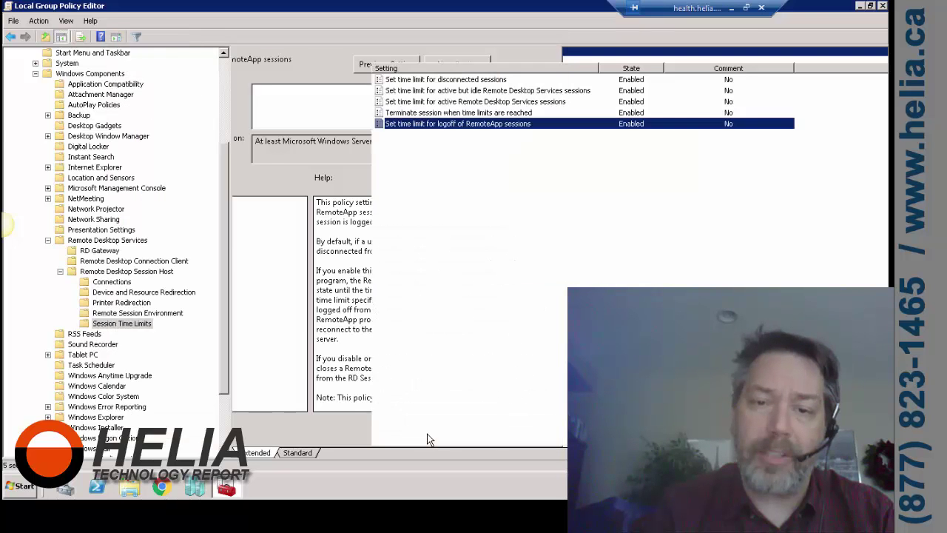